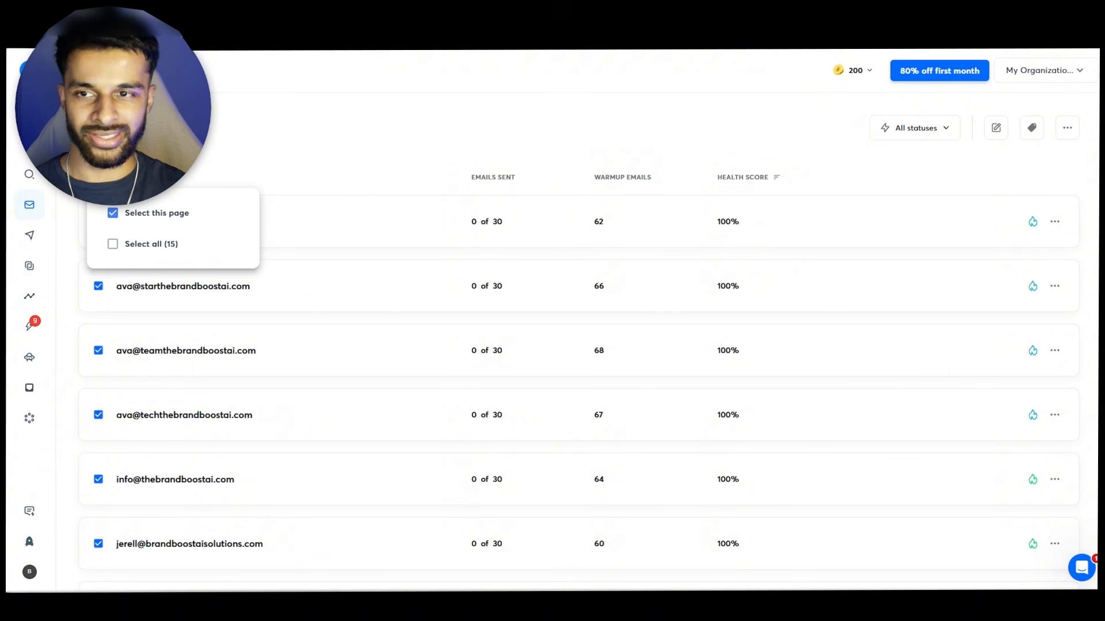
- Clear the page selection and open the first email account's warmup summary
{"action": "left_click", "coordinate": [112, 213]}
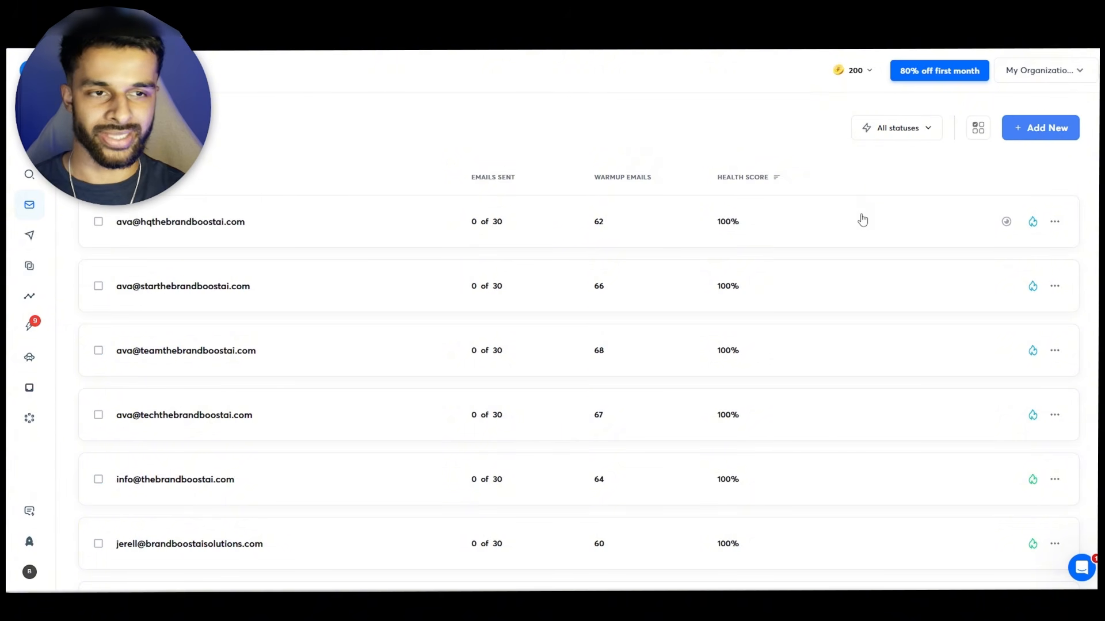
{"action": "left_click", "coordinate": [756, 224]}
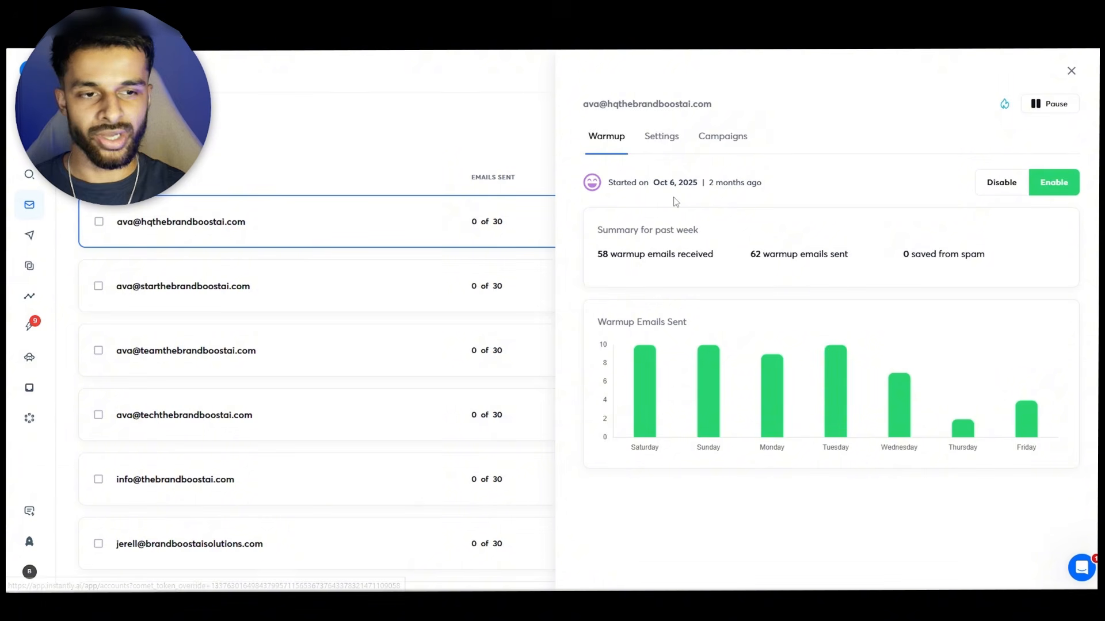
{"action": "mouse_move", "coordinate": [651, 356]}
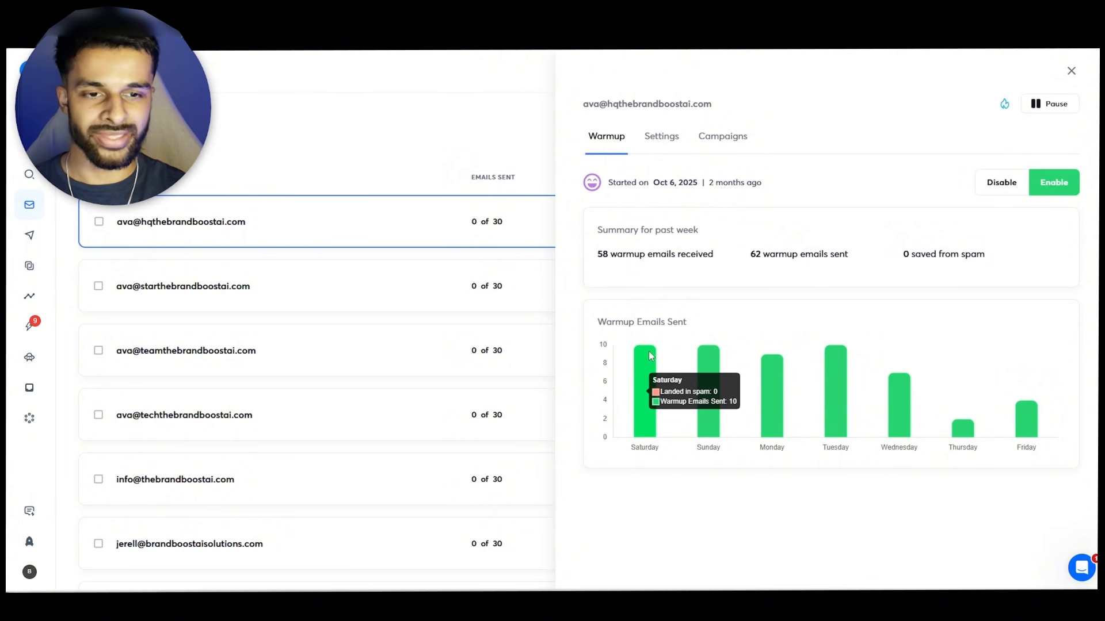
{"action": "mouse_move", "coordinate": [711, 358]}
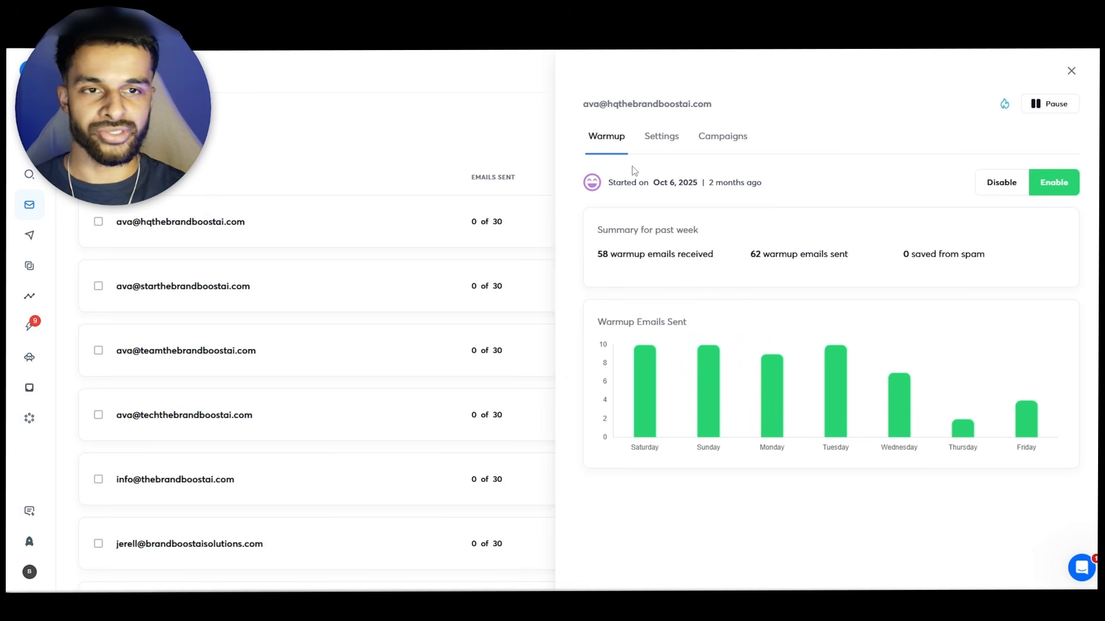
- Open the account's settings and scroll through the sender name, signature, tags and campaign settings
{"action": "left_click", "coordinate": [660, 138]}
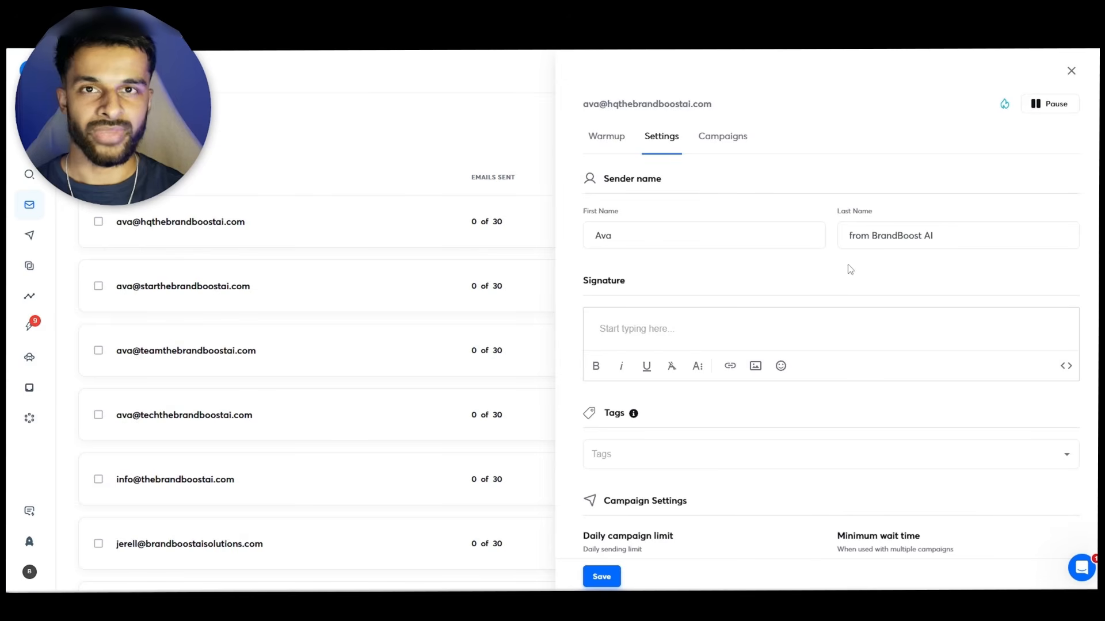
{"action": "scroll", "coordinate": [696, 250], "scroll_direction": "down", "scroll_amount": 1}
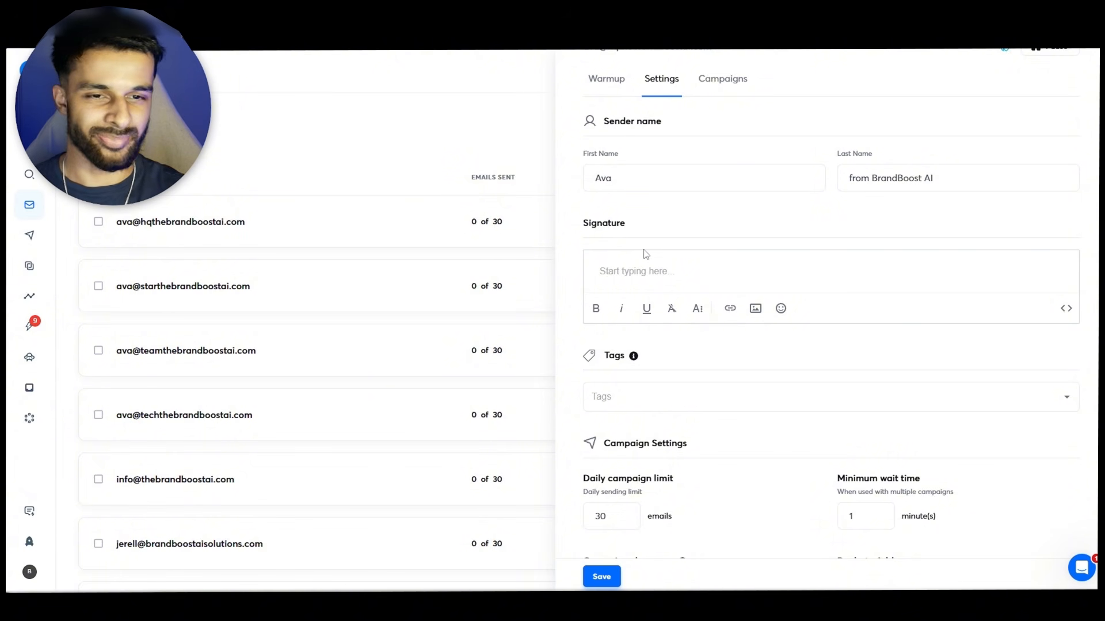
{"action": "scroll", "coordinate": [806, 257], "scroll_direction": "down", "scroll_amount": 3}
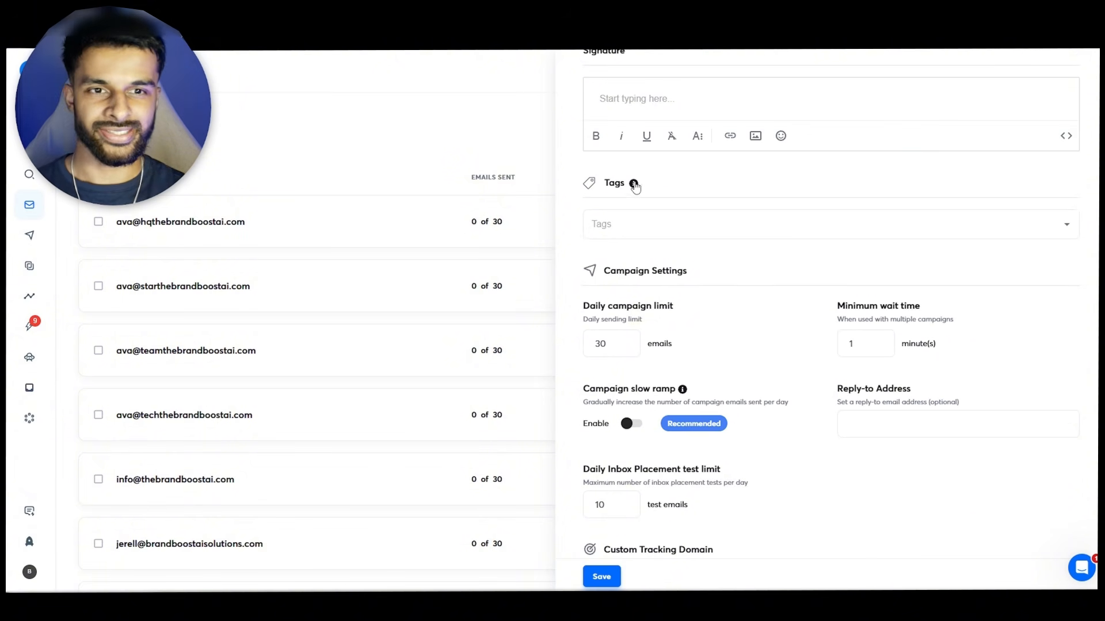
{"action": "mouse_move", "coordinate": [634, 183]}
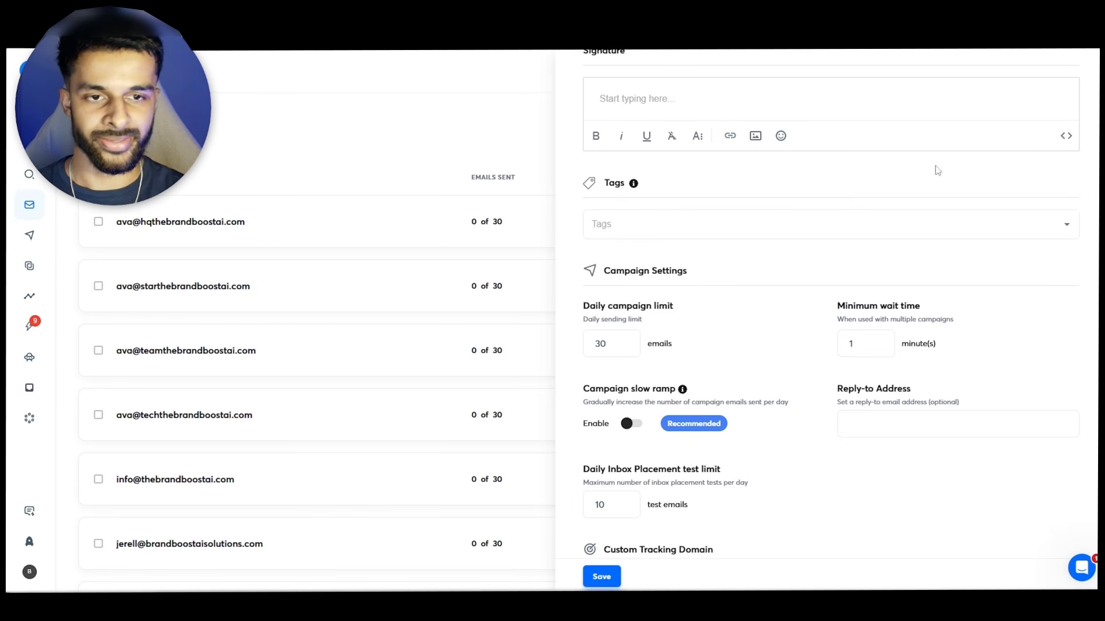
{"action": "scroll", "coordinate": [1007, 199], "scroll_direction": "down", "scroll_amount": 1}
{"action": "scroll", "coordinate": [1023, 224], "scroll_direction": "down", "scroll_amount": 2}
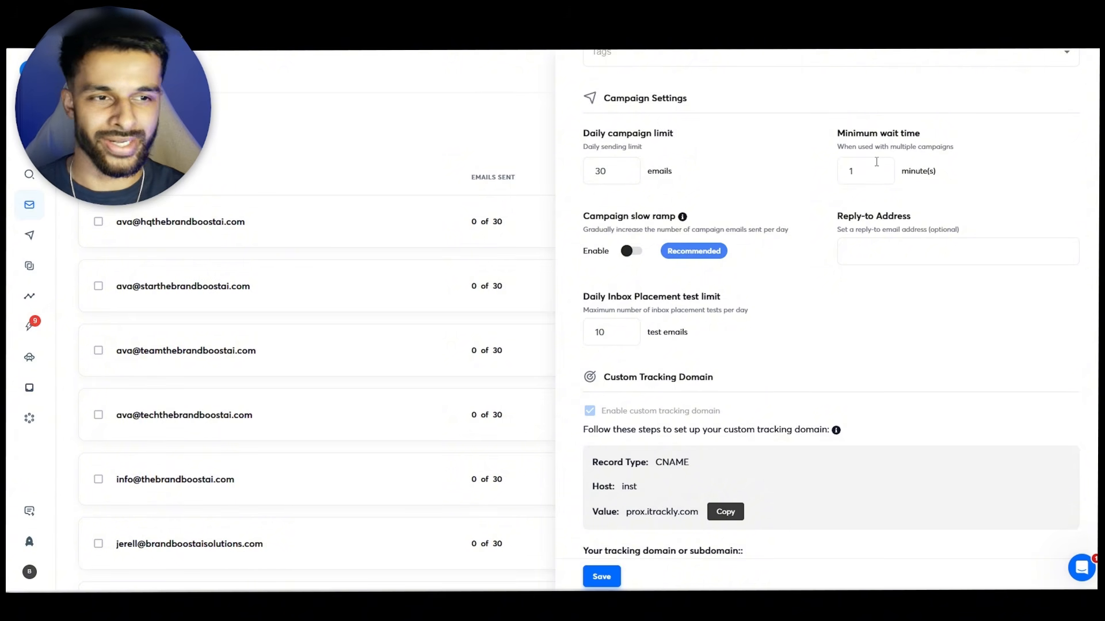
- Review the campaign slow ramp option and the custom tracking domain's CNAME record details
{"action": "left_click_drag", "start_coordinate": [747, 257], "coordinate": [586, 216]}
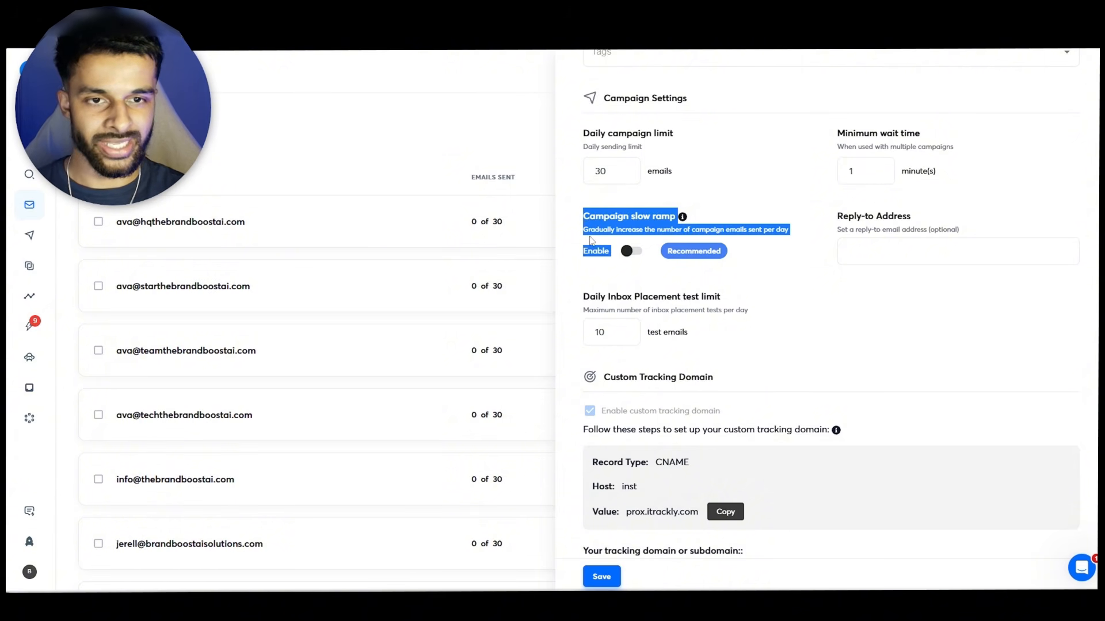
{"action": "left_click", "coordinate": [591, 240]}
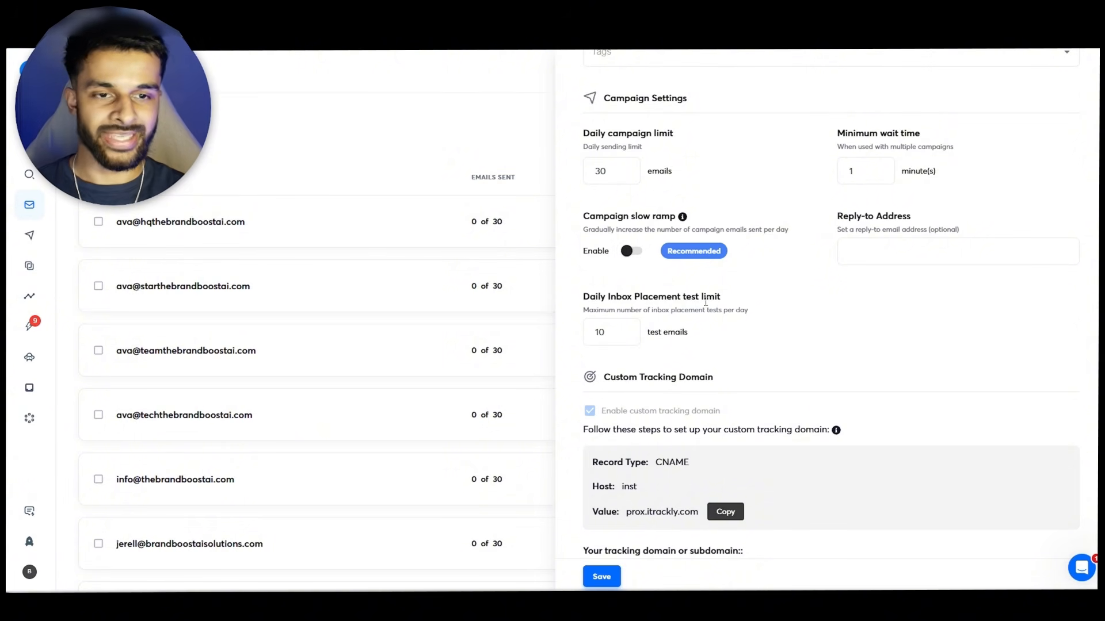
{"action": "scroll", "coordinate": [726, 298], "scroll_direction": "down", "scroll_amount": 1}
{"action": "scroll", "coordinate": [849, 237], "scroll_direction": "down", "scroll_amount": 3}
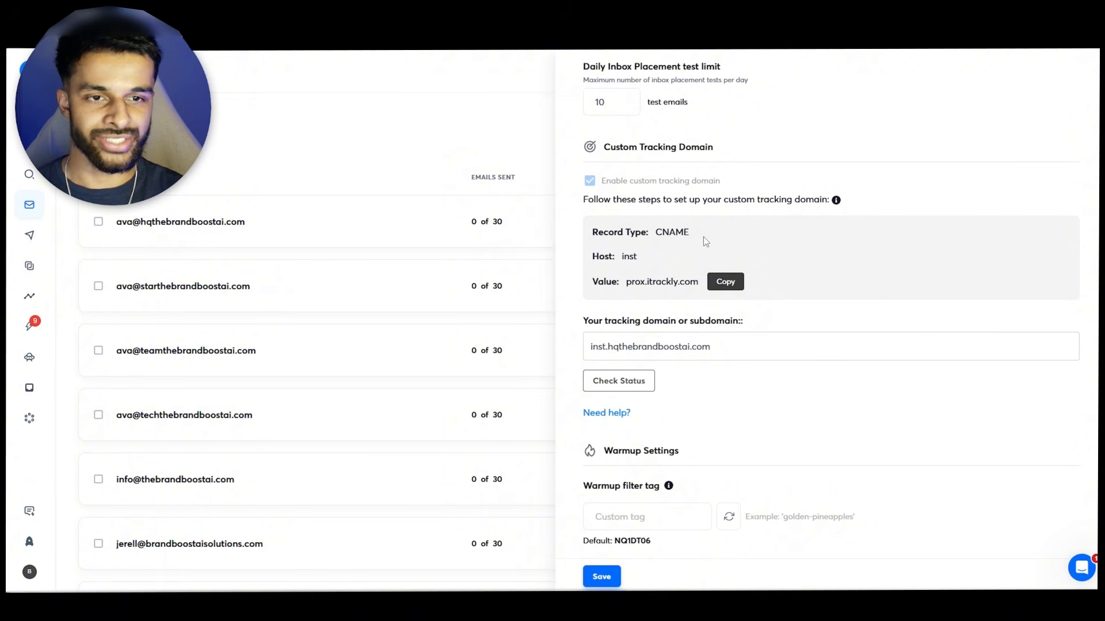
{"action": "left_click_drag", "start_coordinate": [666, 230], "coordinate": [634, 257]}
{"action": "left_click", "coordinate": [631, 268]}
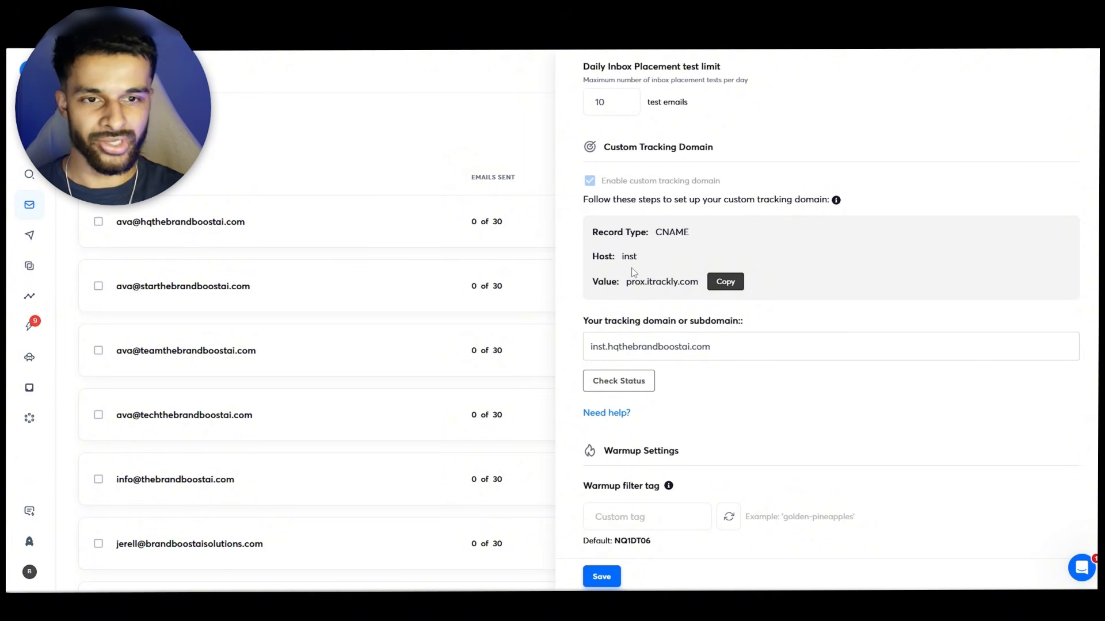
- Check the status of the custom tracking domain
{"action": "left_click", "coordinate": [632, 384]}
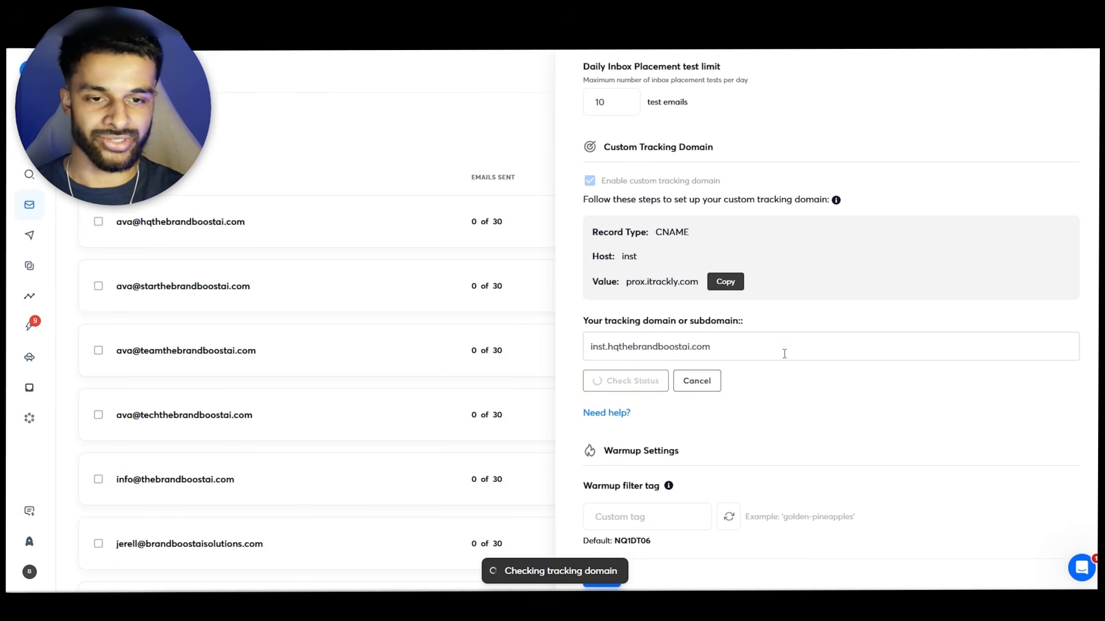
{"action": "scroll", "coordinate": [724, 409], "scroll_direction": "down", "scroll_amount": 1}
{"action": "scroll", "coordinate": [759, 357], "scroll_direction": "down", "scroll_amount": 2}
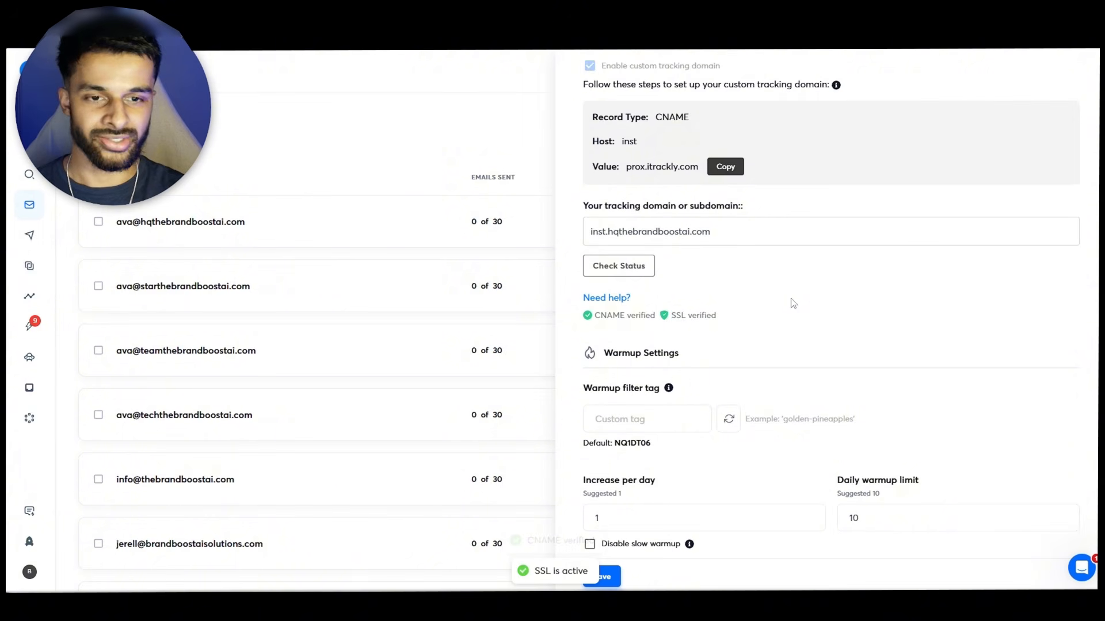
- Review the warmup filter tag, increase per day, daily warmup limit and reply rate settings
{"action": "scroll", "coordinate": [892, 232], "scroll_direction": "down", "scroll_amount": 1}
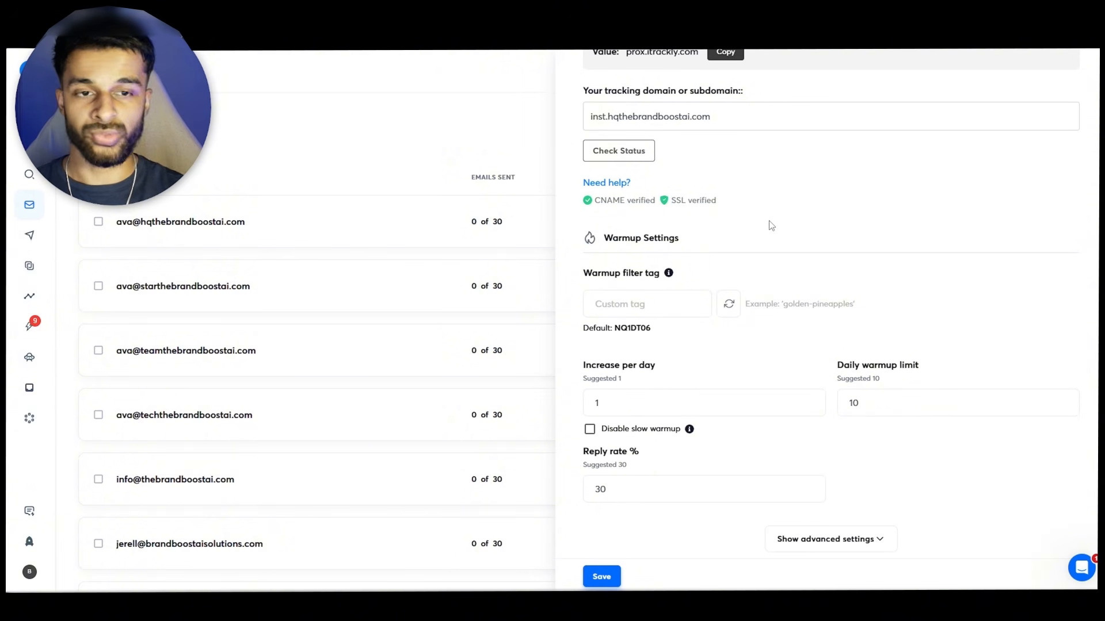
{"action": "scroll", "coordinate": [776, 243], "scroll_direction": "down", "scroll_amount": 1}
{"action": "mouse_move", "coordinate": [671, 251]}
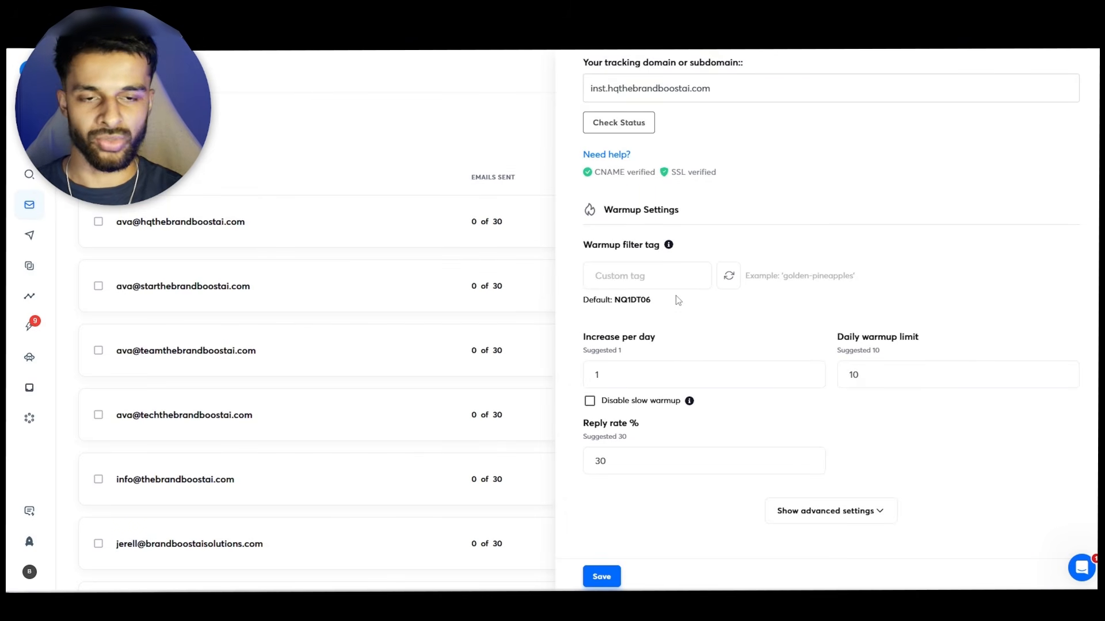
{"action": "left_click_drag", "start_coordinate": [672, 302], "coordinate": [618, 303]}
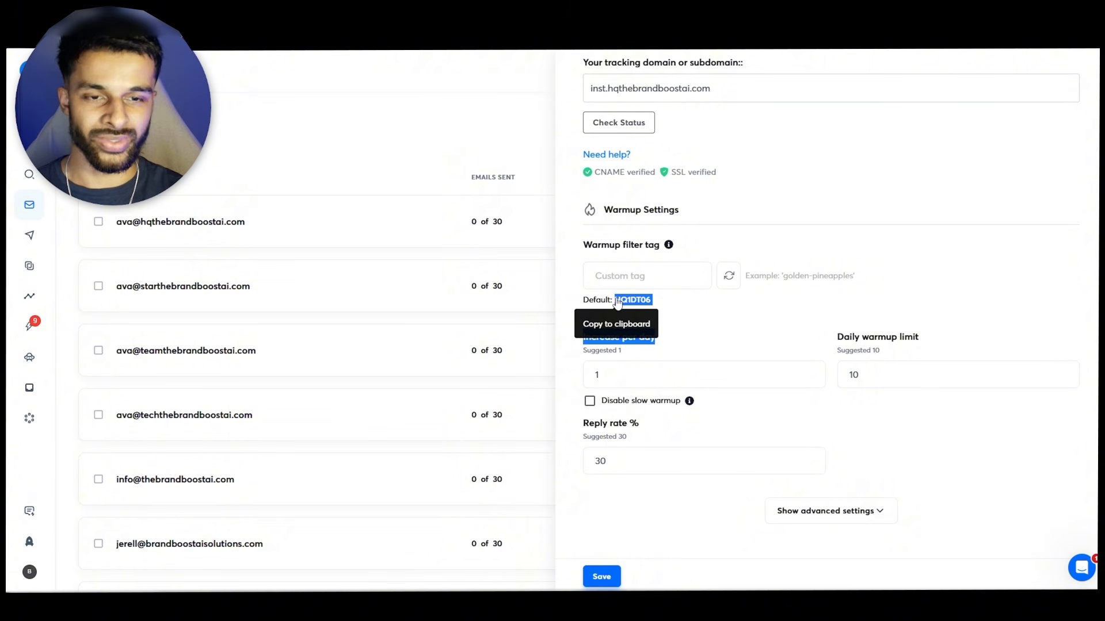
{"action": "left_click", "coordinate": [675, 302]}
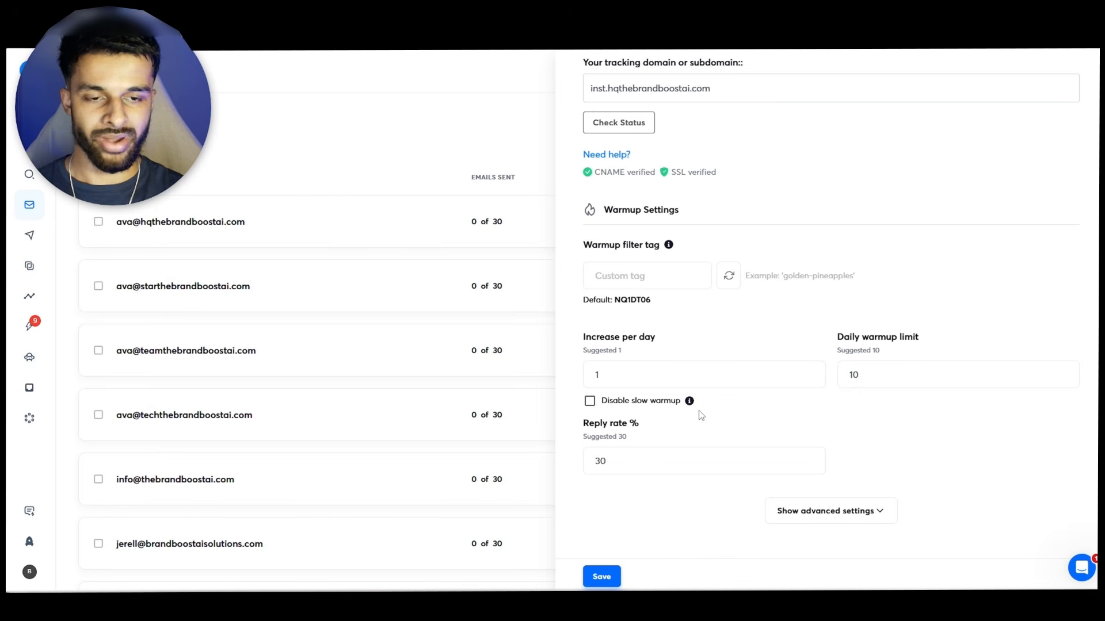
{"action": "mouse_move", "coordinate": [691, 406]}
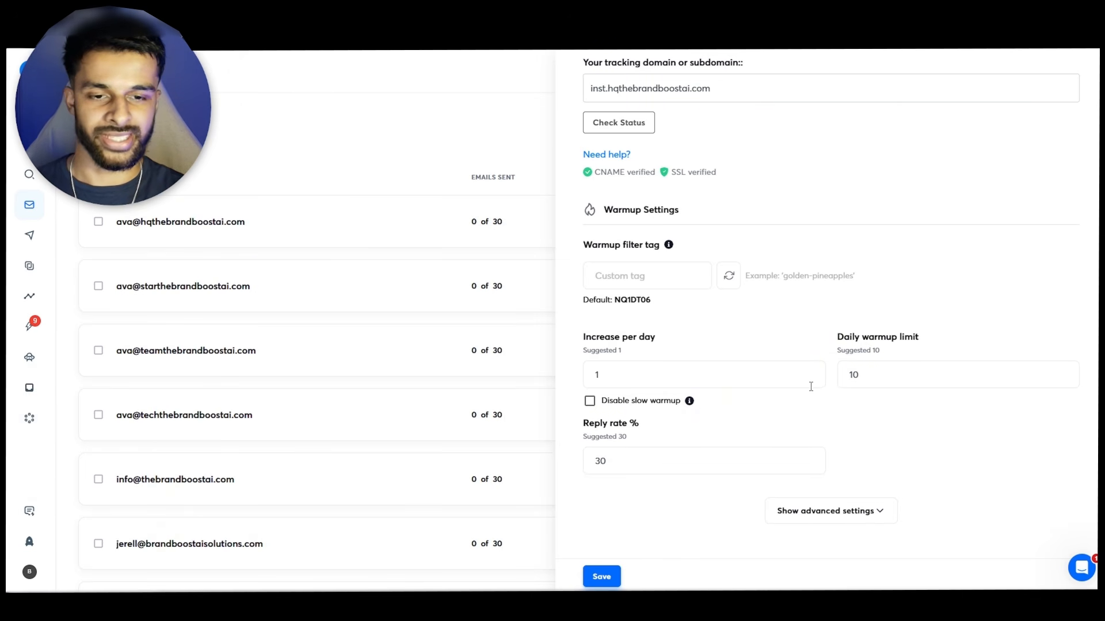
{"action": "left_click_drag", "start_coordinate": [643, 425], "coordinate": [601, 424]}
{"action": "left_click", "coordinate": [644, 444]}
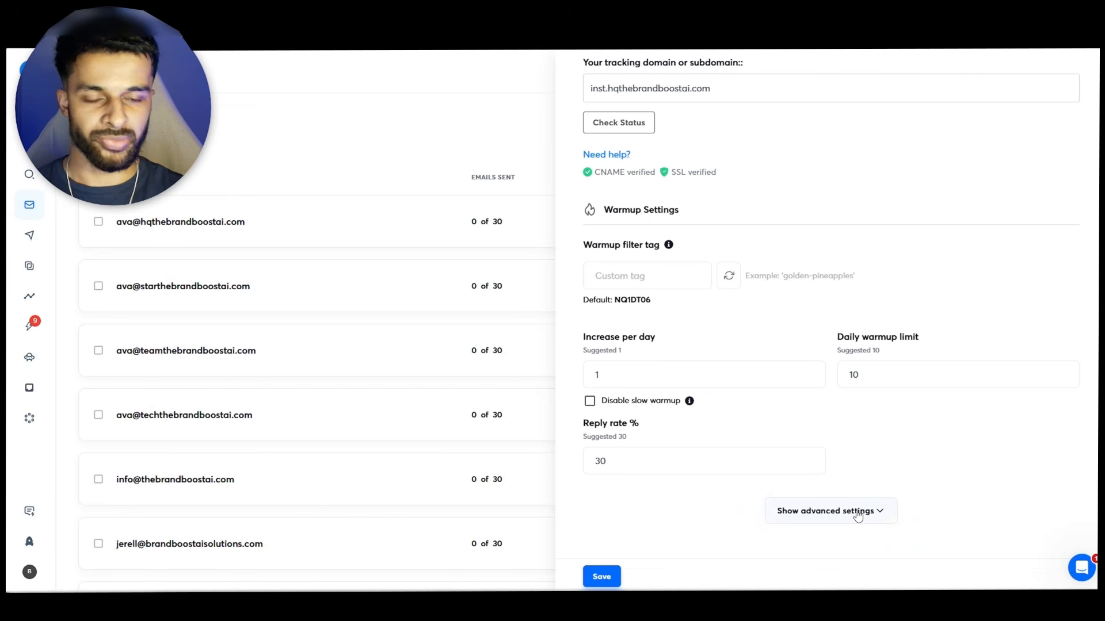
- Expand the advanced warmup settings and review weekdays only, read emulation and tracking domain options
{"action": "left_click", "coordinate": [857, 513]}
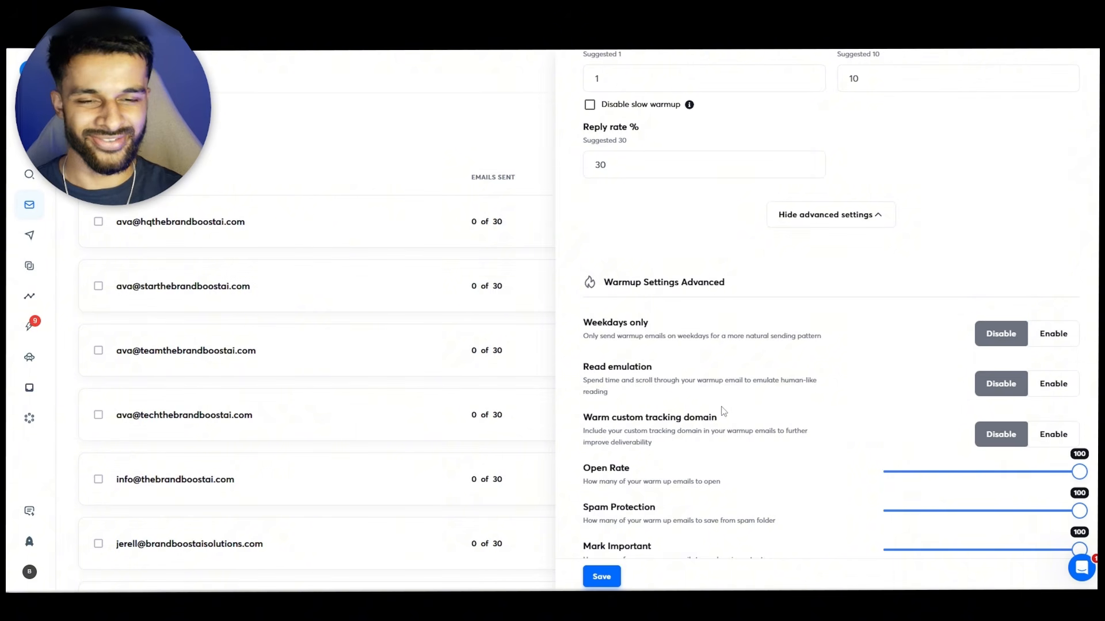
{"action": "left_click_drag", "start_coordinate": [632, 396], "coordinate": [584, 364]}
{"action": "left_click", "coordinate": [631, 399]}
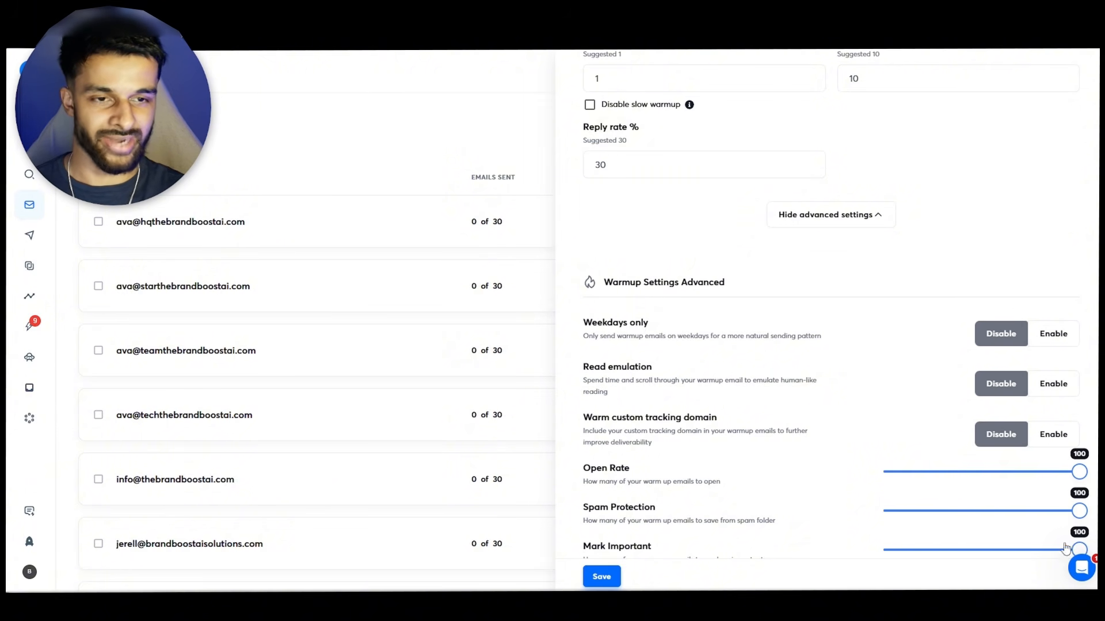
- Close the account panel and open the test domain setup tool
{"action": "scroll", "coordinate": [909, 386], "scroll_direction": "up", "scroll_amount": 5}
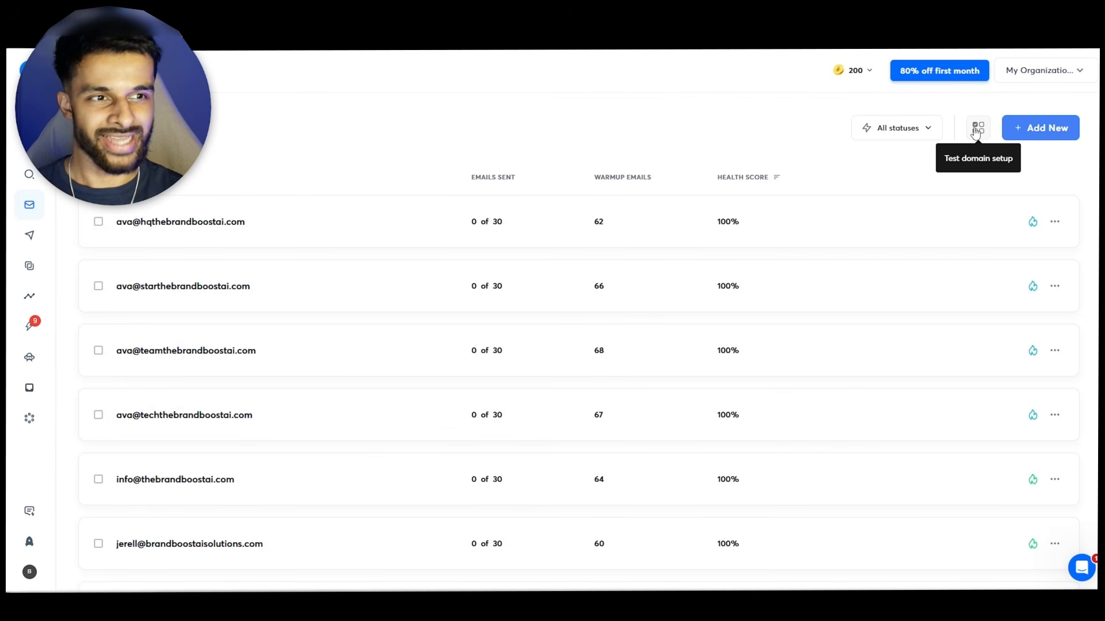
{"action": "left_click", "coordinate": [977, 129]}
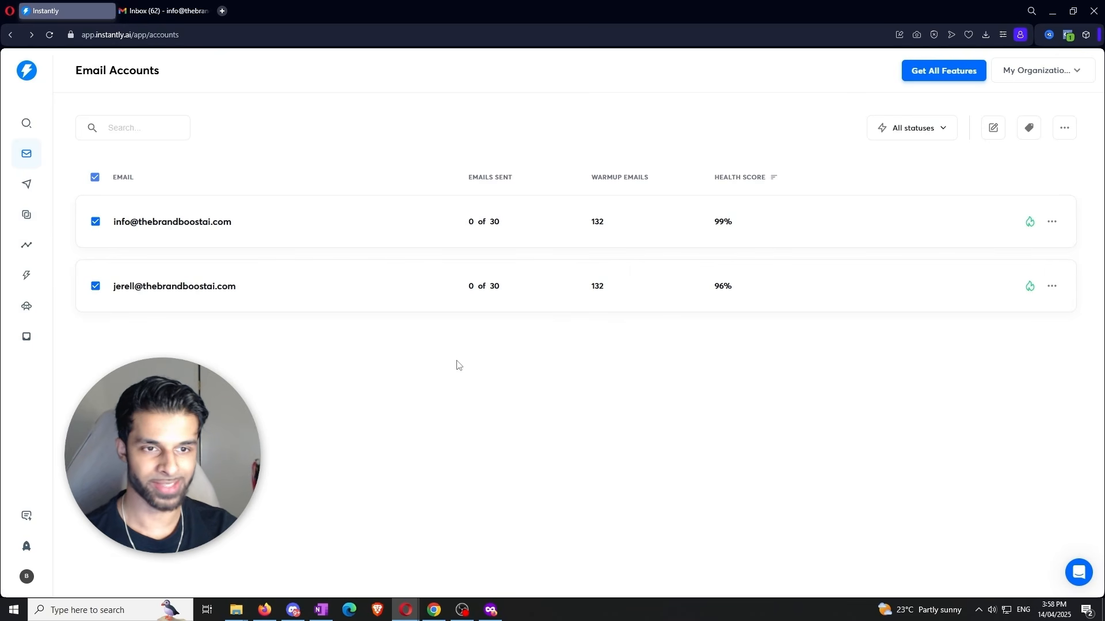
- Open and close the first account's warmup summary
{"action": "left_click", "coordinate": [518, 237]}
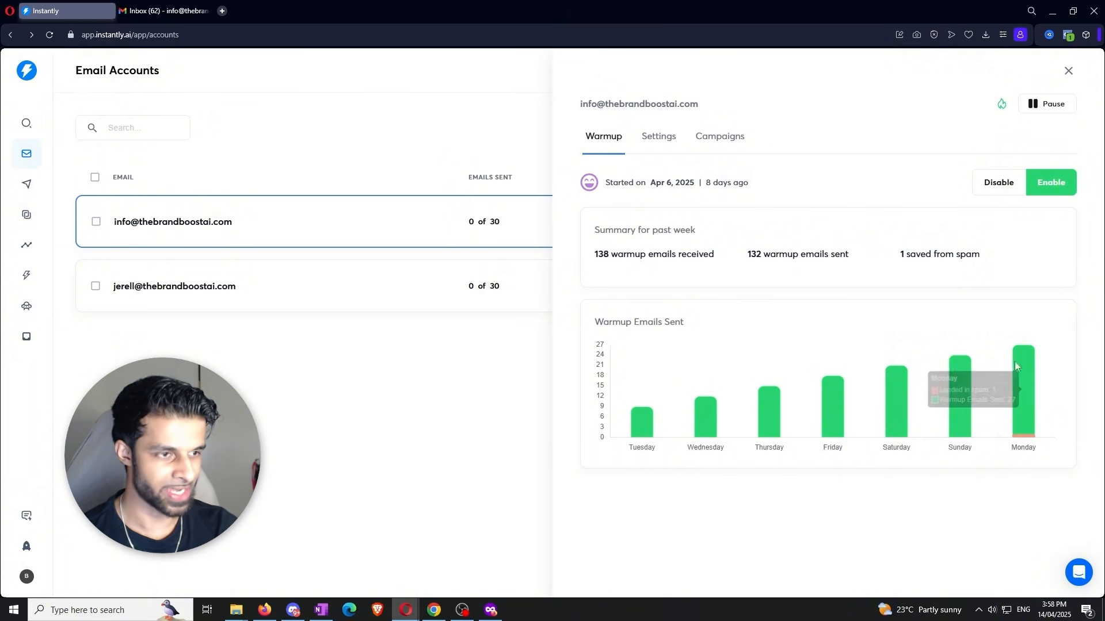
{"action": "left_click", "coordinate": [454, 380]}
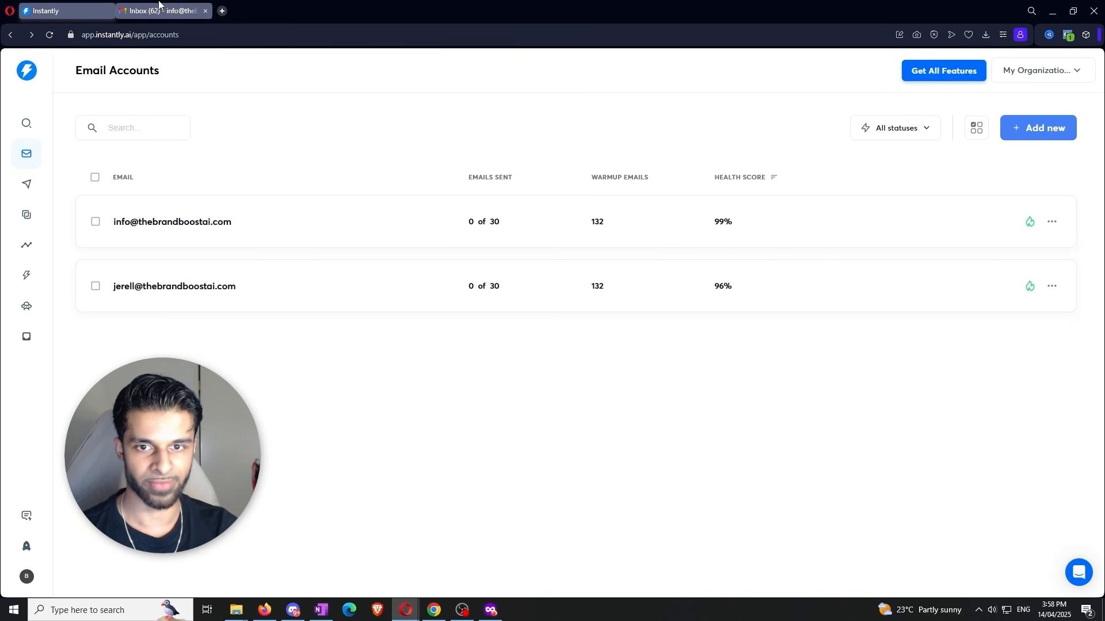
- Switch to the Gmail inbox tab and scroll through the received warmup emails
{"action": "left_click", "coordinate": [164, 10]}
{"action": "scroll", "coordinate": [431, 236], "scroll_direction": "down", "scroll_amount": 5}
{"action": "scroll", "coordinate": [430, 236], "scroll_direction": "down", "scroll_amount": 7}
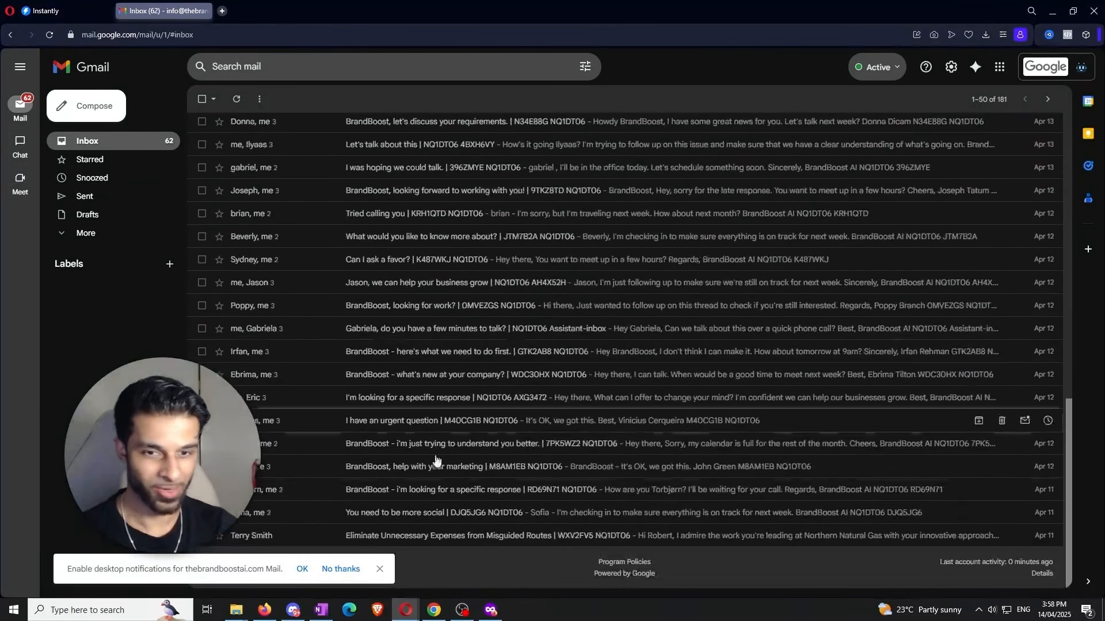
{"action": "scroll", "coordinate": [507, 459], "scroll_direction": "up", "scroll_amount": 12}
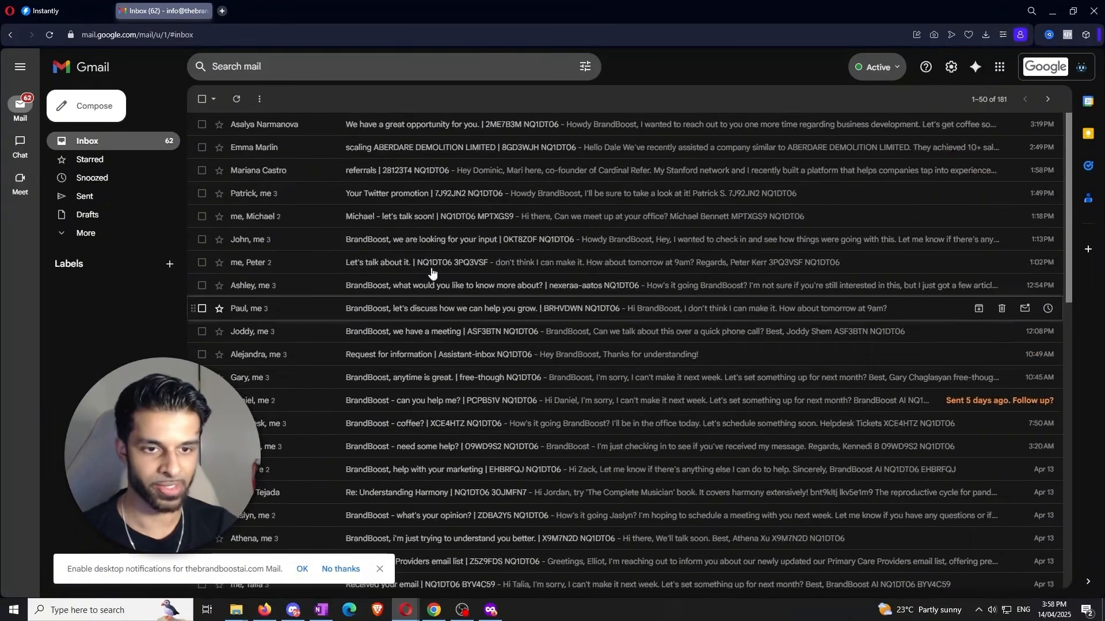
- Open the newest inbox warmup email and return to the inbox
{"action": "left_click", "coordinate": [415, 127]}
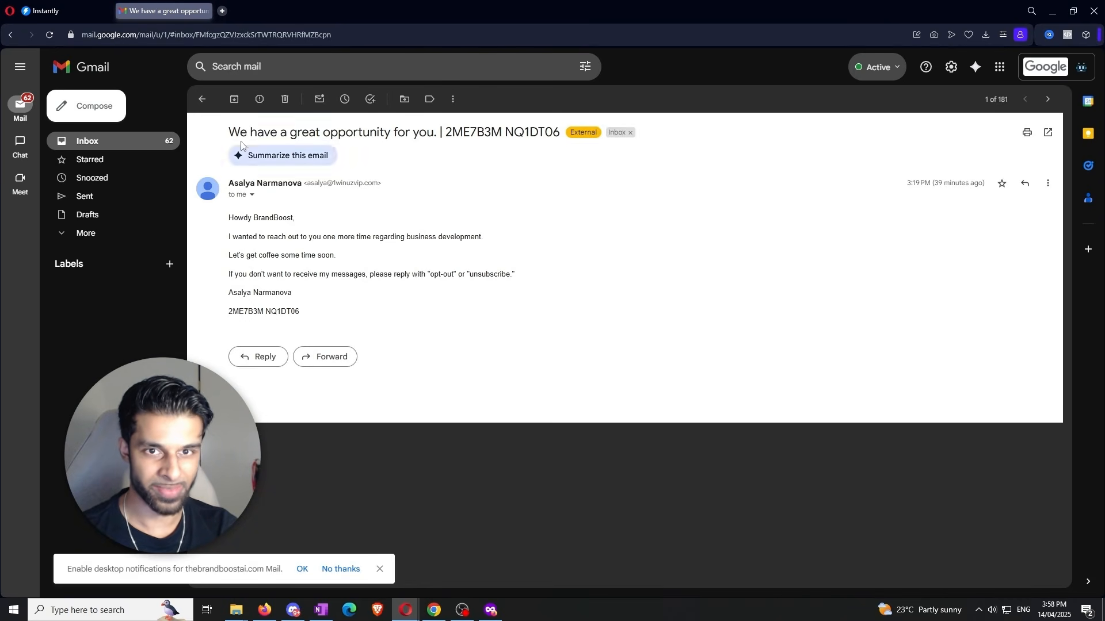
{"action": "left_click", "coordinate": [202, 104]}
- Open the Sent folder and read the most recent sent warmup email
{"action": "left_click", "coordinate": [85, 196]}
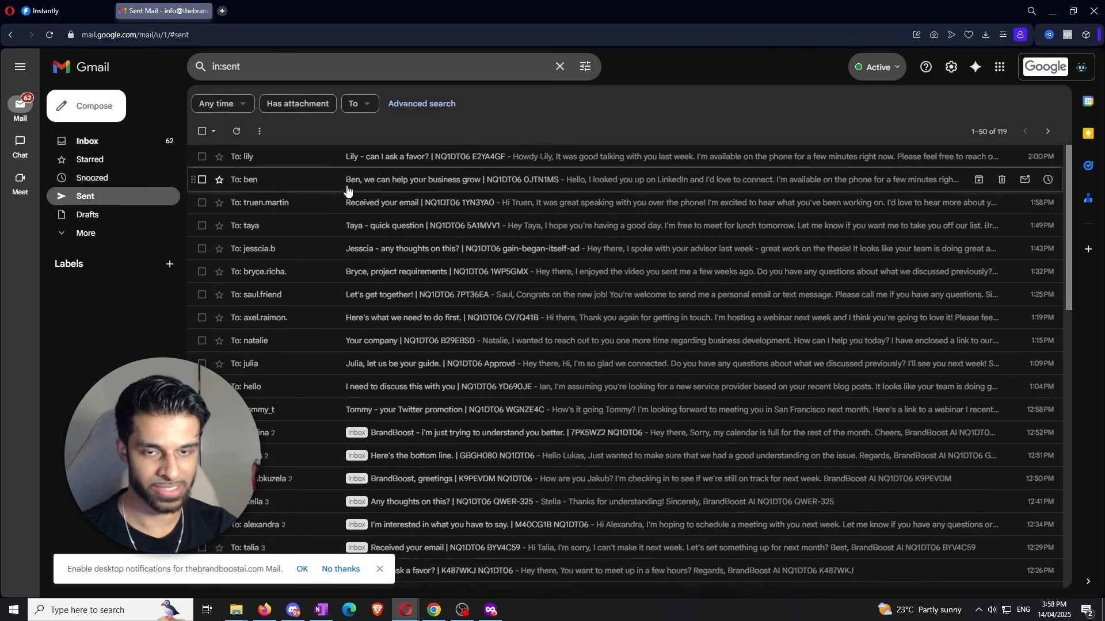
{"action": "left_click", "coordinate": [417, 157]}
{"action": "left_click_drag", "start_coordinate": [324, 325], "coordinate": [291, 237]}
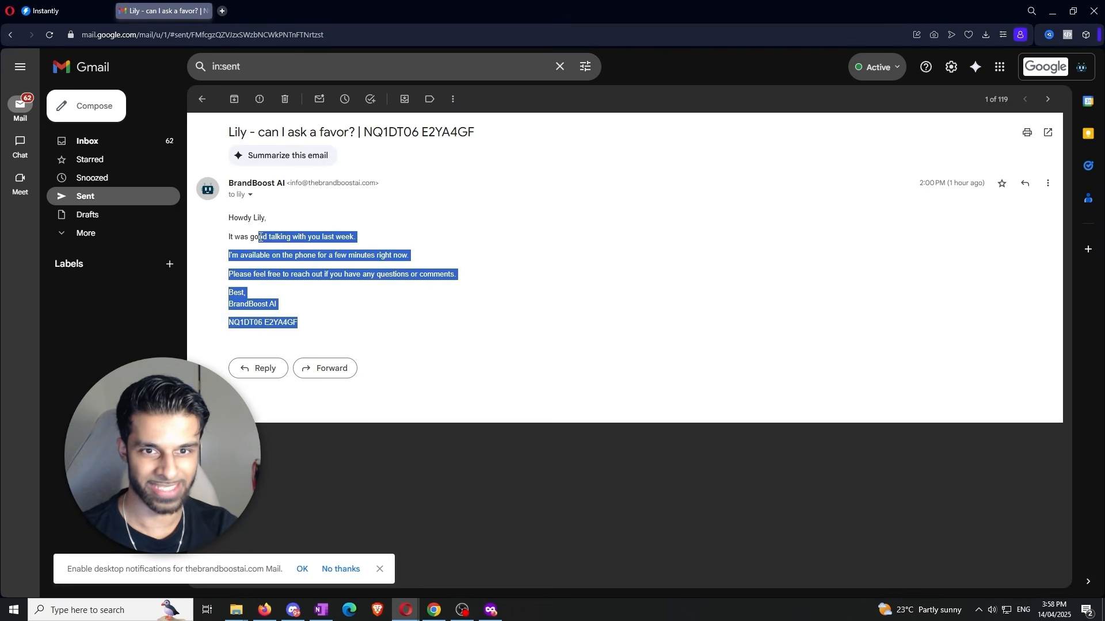
{"action": "left_click", "coordinate": [285, 225]}
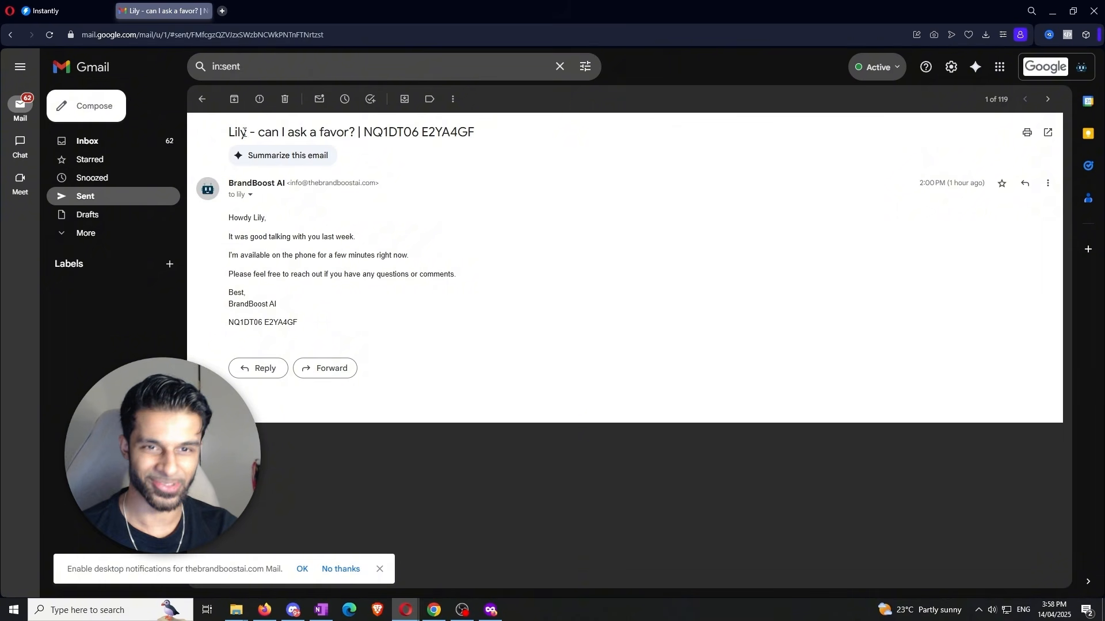
- Return to the inbox and scroll through the warmup emails
{"action": "left_click", "coordinate": [105, 140]}
{"action": "scroll", "coordinate": [447, 224], "scroll_direction": "down", "scroll_amount": 10}
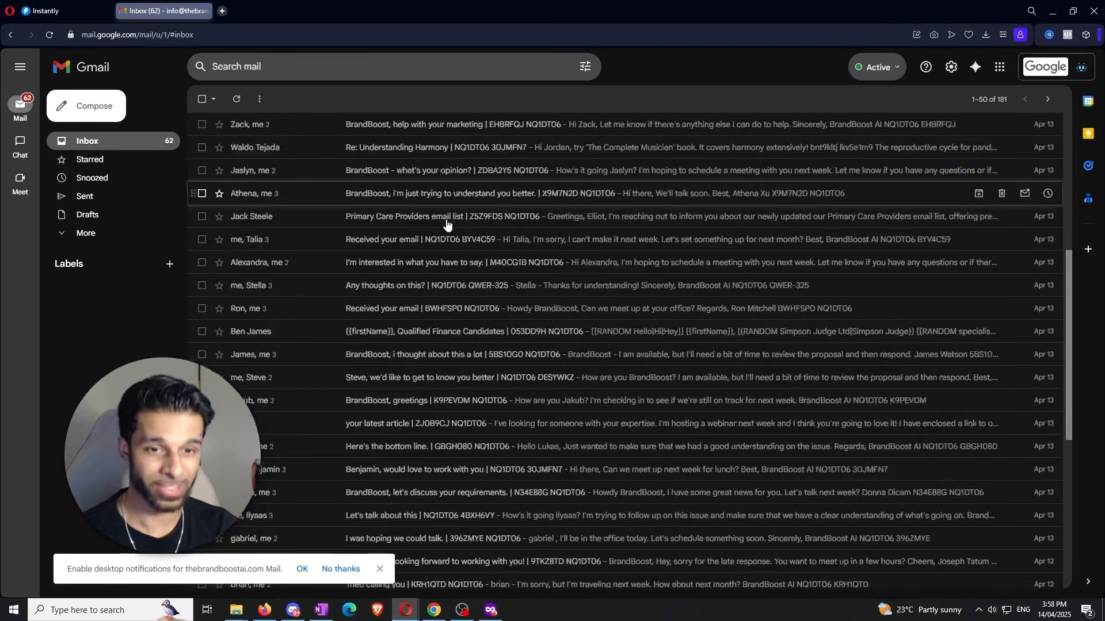